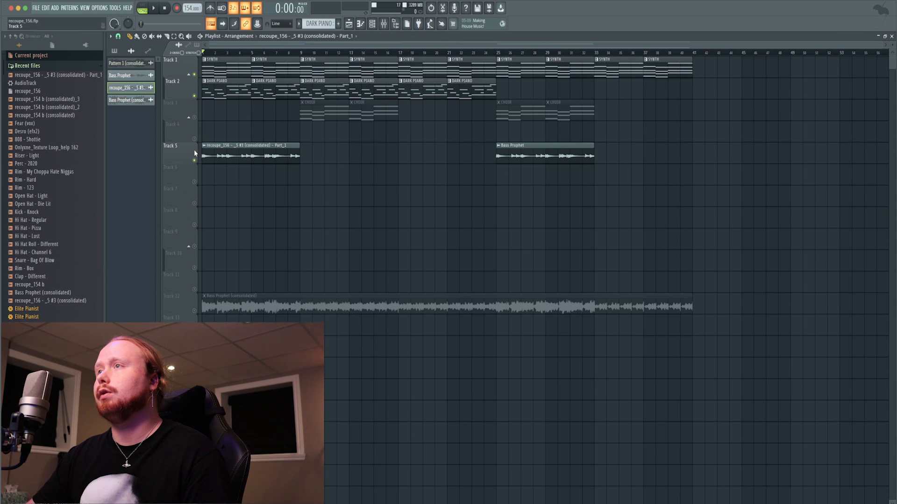
Step: Play back the melody arrangement and the chords of the CHOIR pattern
key(space)
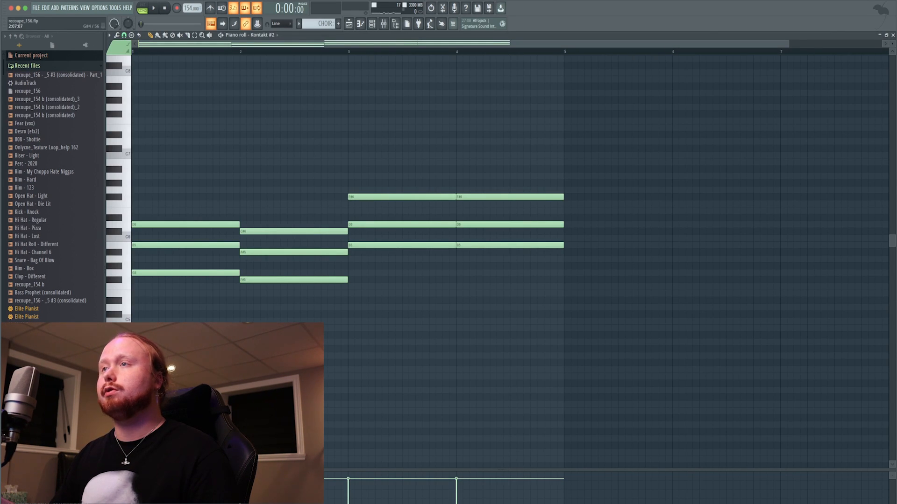
key(space)
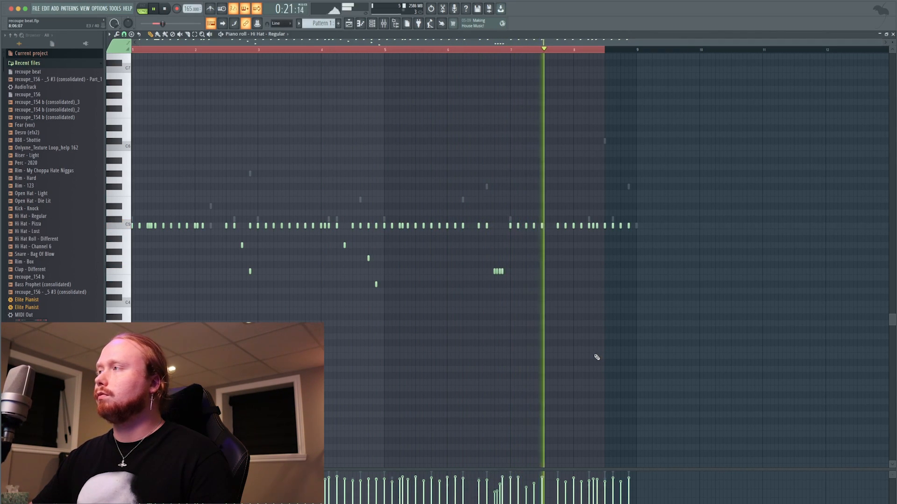
Step: Listen to the Hi Hat - Regular, Snare - Bag Of Blow and Rim - Box parts of Pattern 1
key(space)
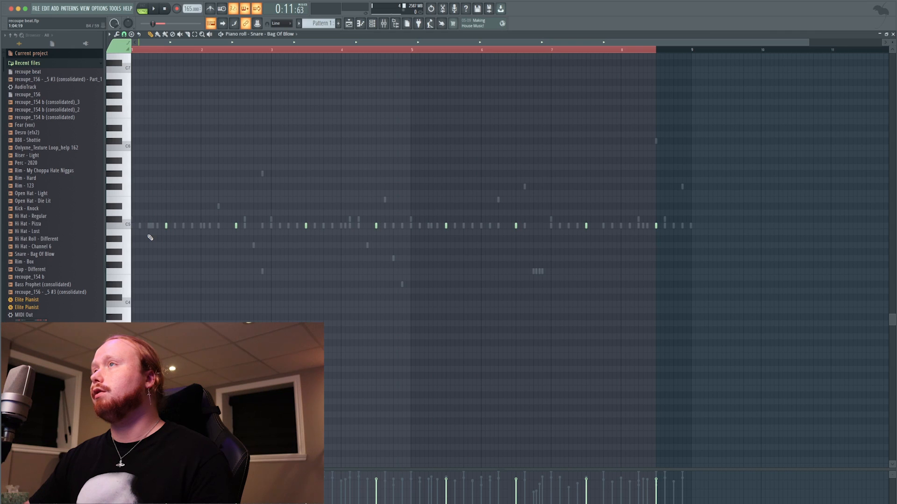
key(space)
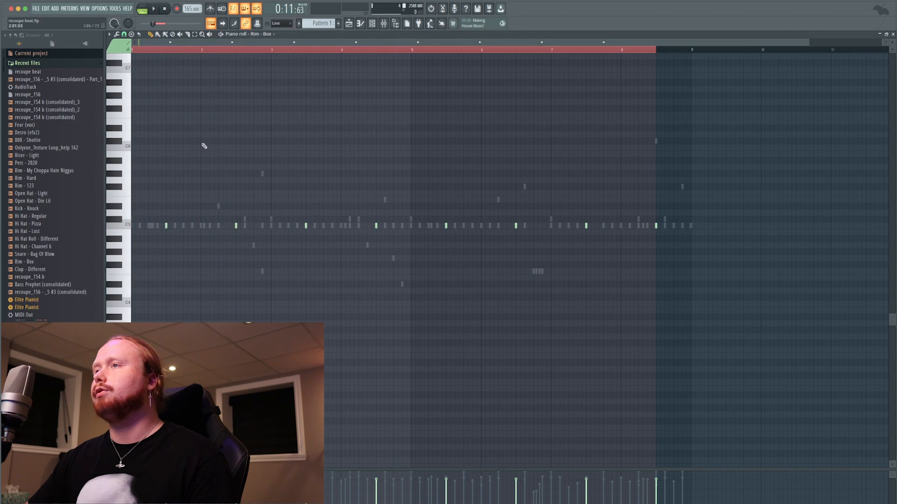
key(space)
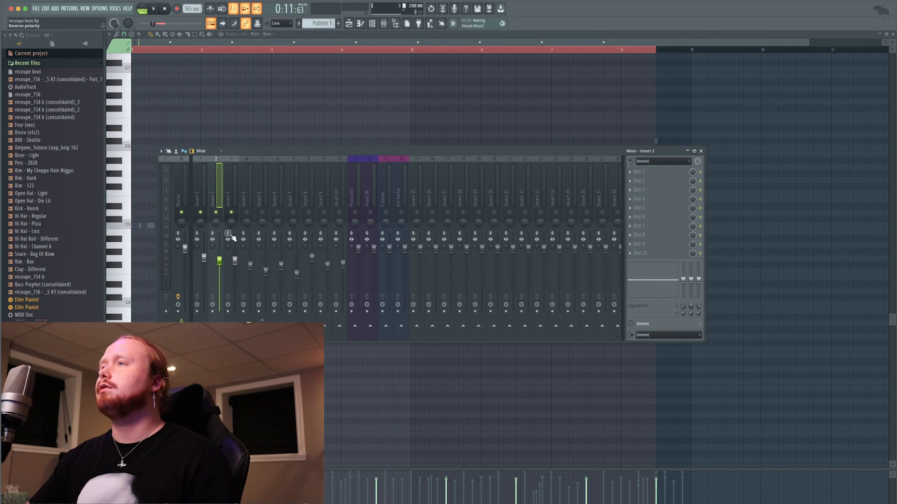
key(space)
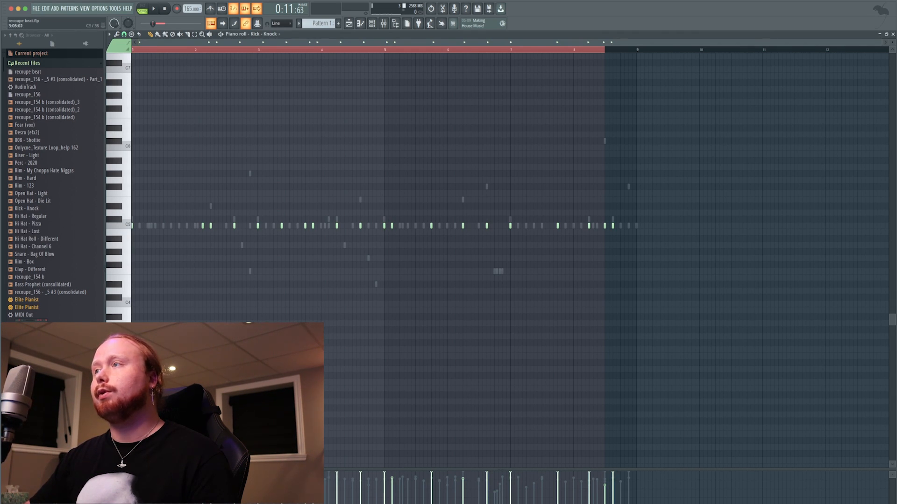
Step: Play back the Kick - Knock notes and the 808 - Shottie notes of Pattern 1
key(F9)
key(space)
key(F9)
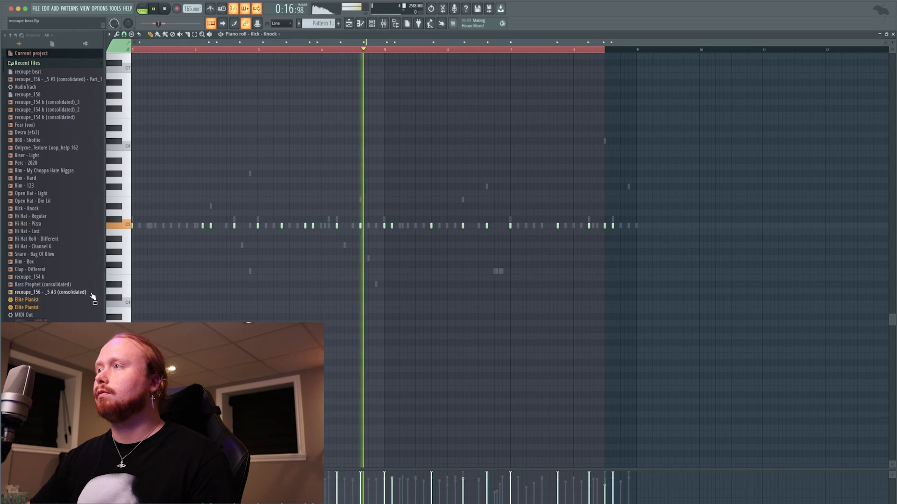
key(space)
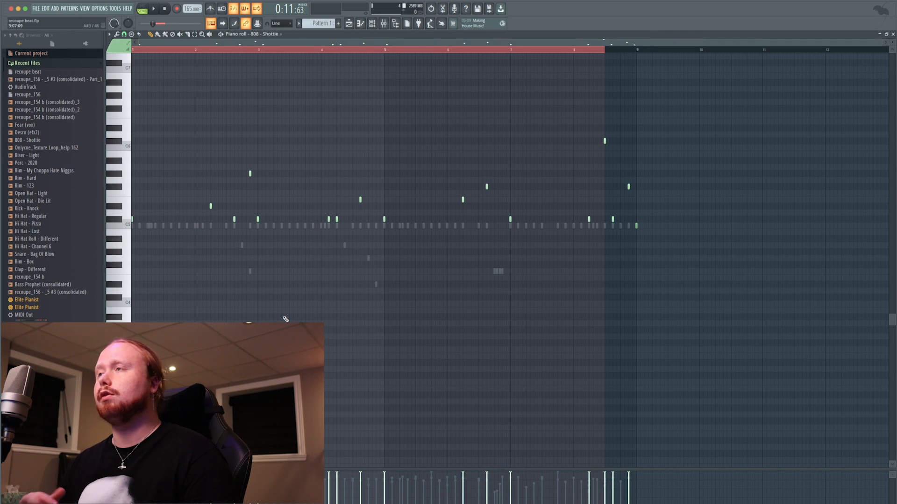
key(ctrl+a)
key(space)
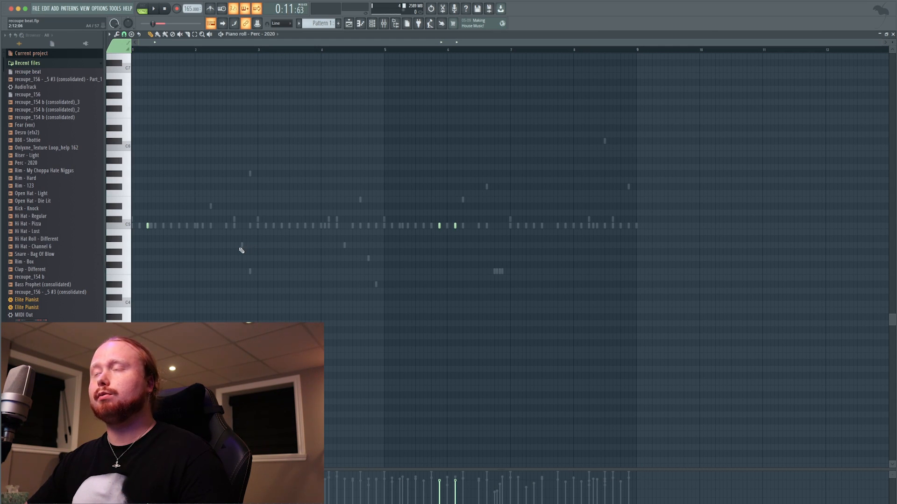
Step: Listen to the Perc - 2020 and Open Hat - Light parts, including the hits after bar 5, and return to the playlist
key(space)
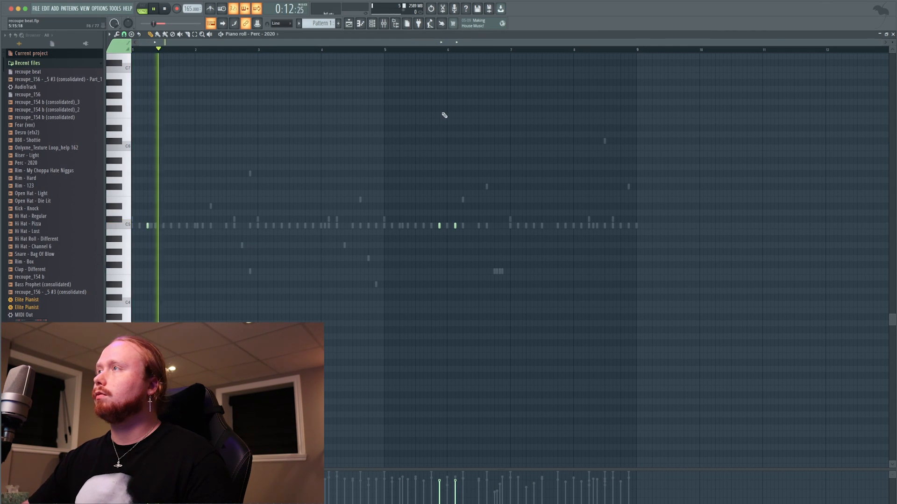
click(428, 51)
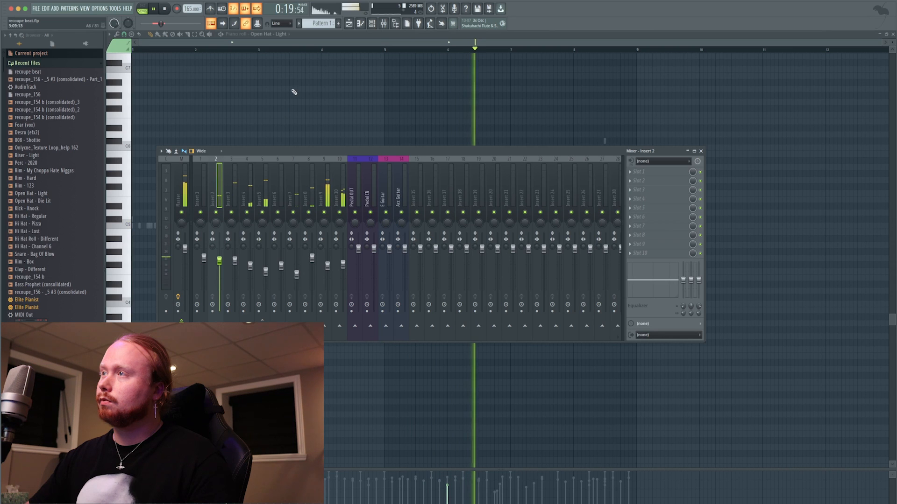
click(348, 24)
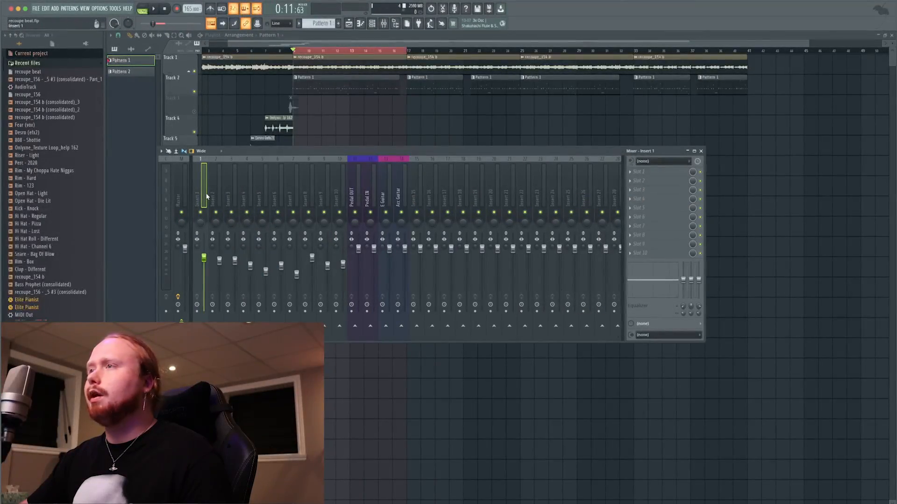
Step: Review the volume levels of mixer inserts 1 to 10
drag(206, 196, 247, 200)
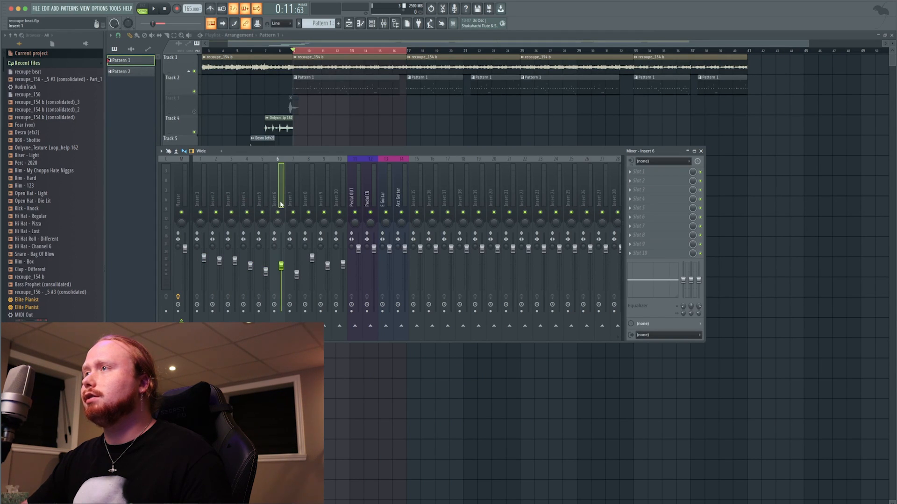
drag(348, 207, 206, 203)
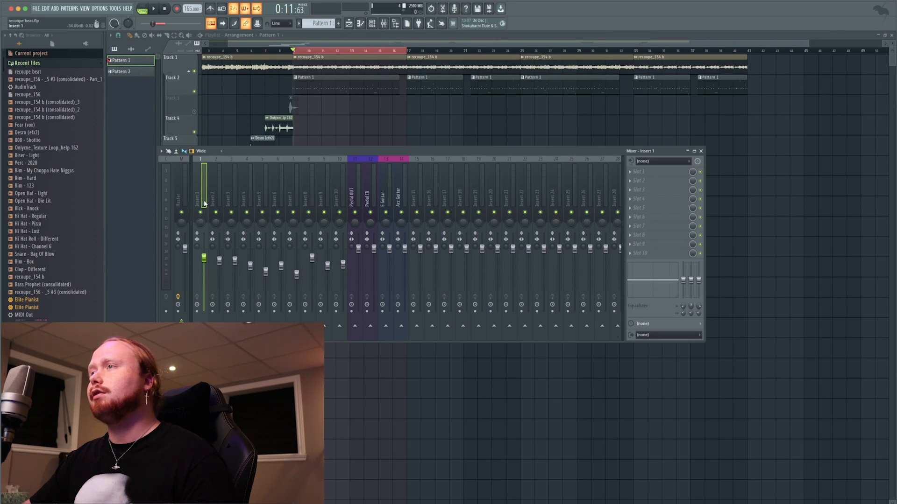
click(232, 201)
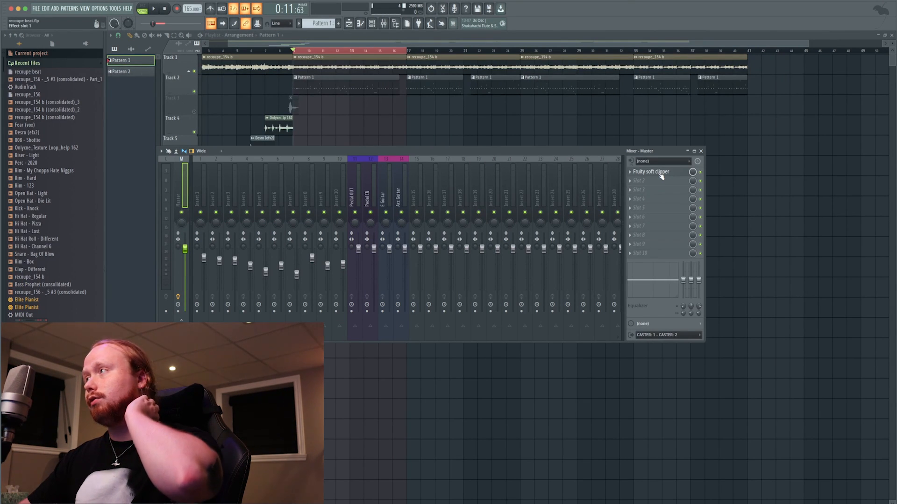
Step: Inspect the Fruity soft clipper on the Master track, and close it and the mixer
click(661, 176)
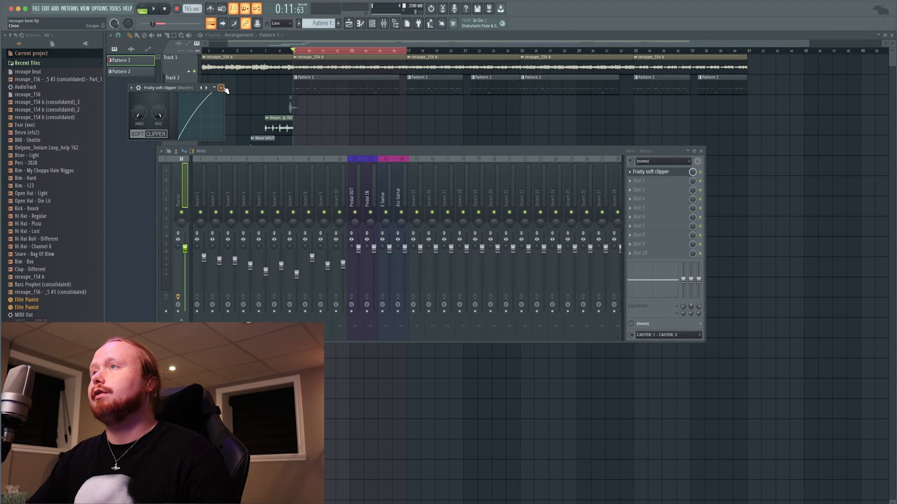
click(222, 88)
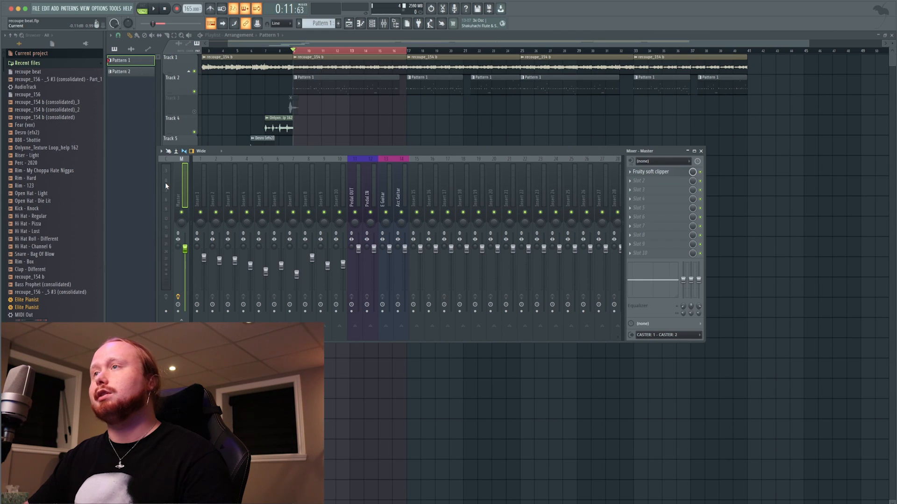
key(F9)
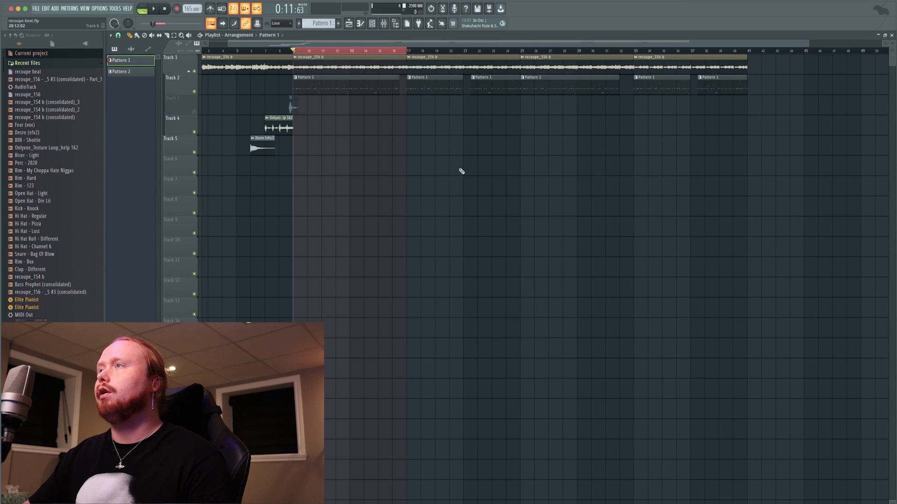
Step: Play the arrangement in sections, checking the drum dropouts just before bars 21 and 33
key(space)
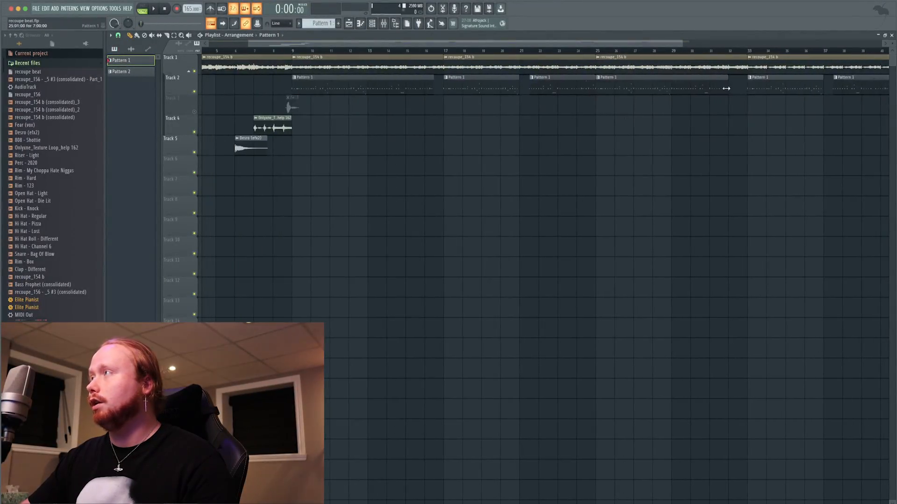
scroll(739, 98, left, 1)
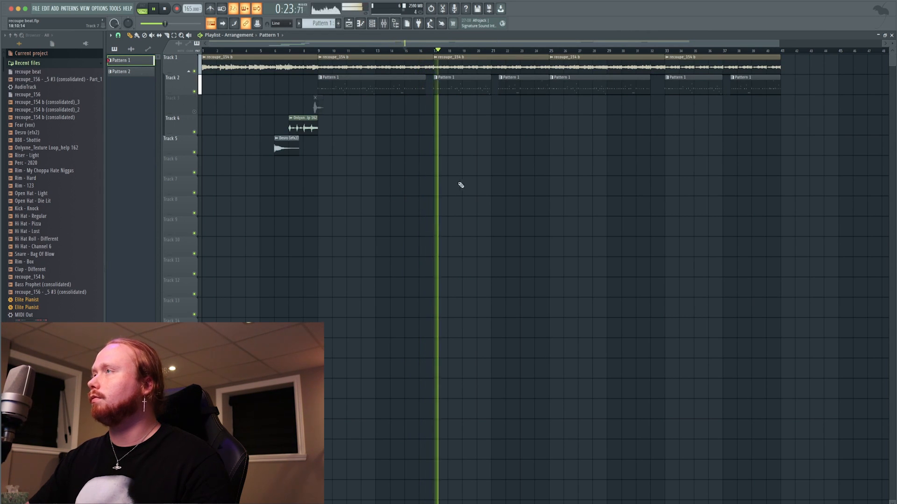
click(485, 52)
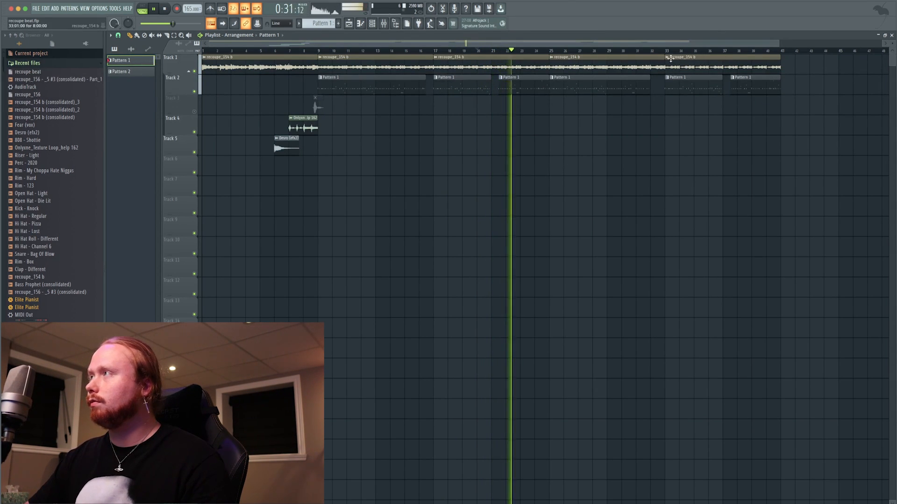
click(644, 51)
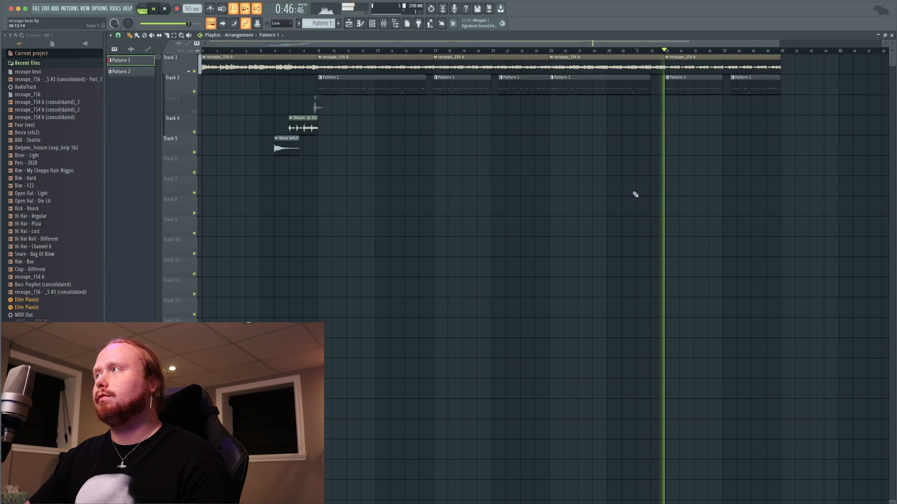
key(space)
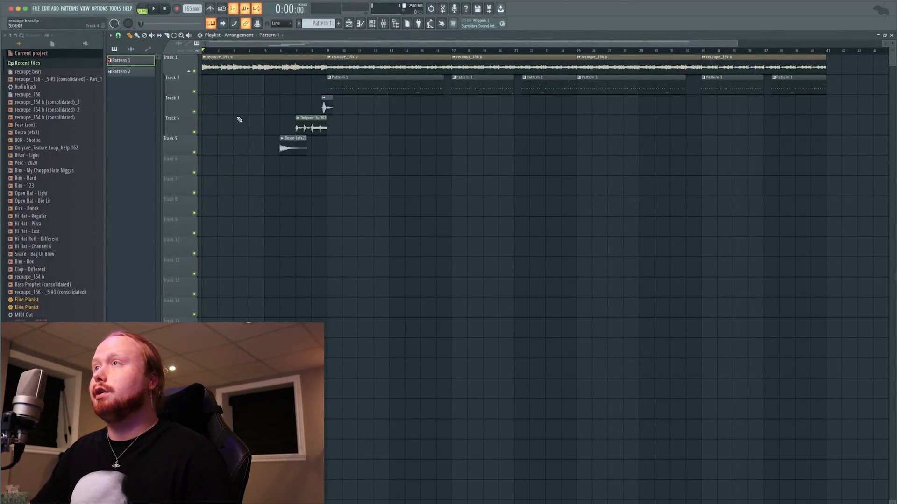
Step: Play the Desro, Onlyxne texture loop and Fear transition effects from about bar 7 into the drop at bar 9
scroll(190, 88, up, 3)
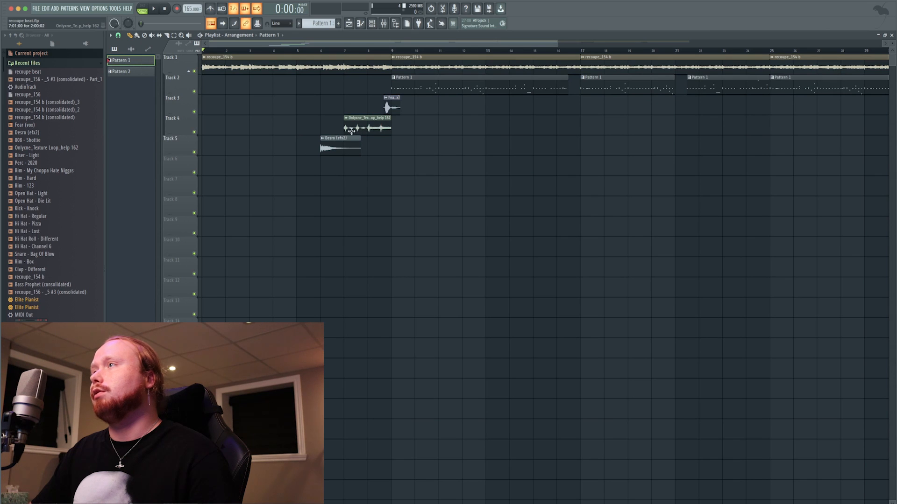
scroll(392, 106, up, 6)
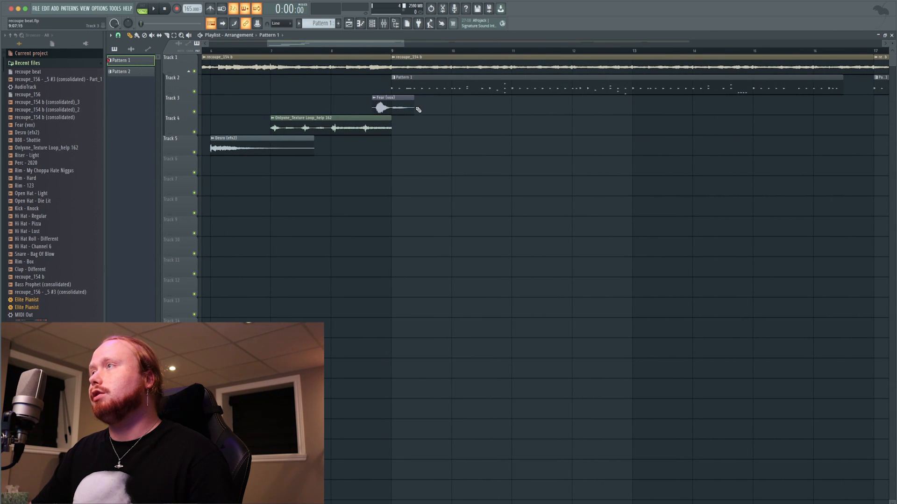
click(296, 51)
key(space)
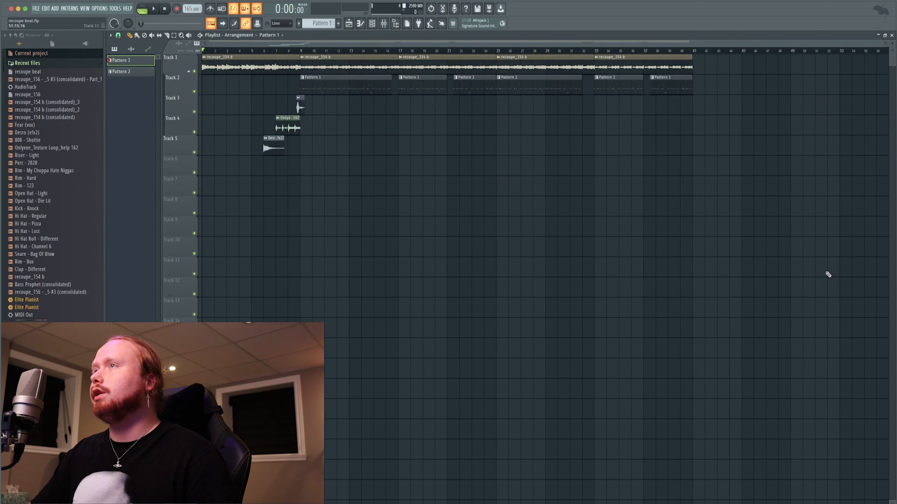
Step: Duplicate the whole arrangement twice in sequence, and extend the ending with an 8-bar recoupe_154 b clip at bar 121
drag(826, 274, 201, 54)
key(ctrl+b)
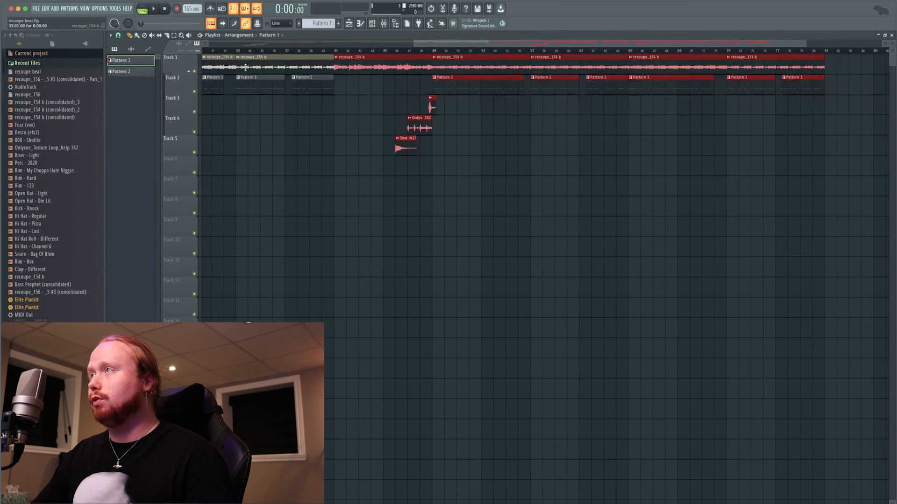
key(ctrl+b)
click(740, 52)
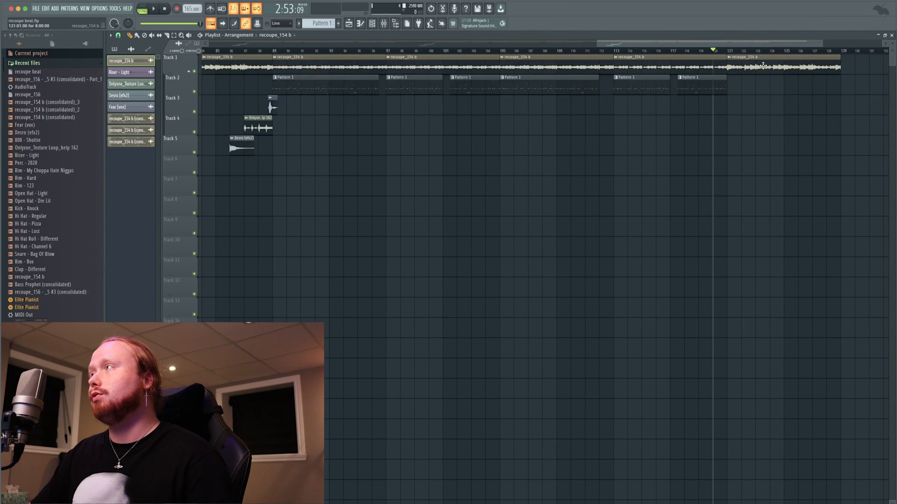
scroll(821, 196, down, 5)
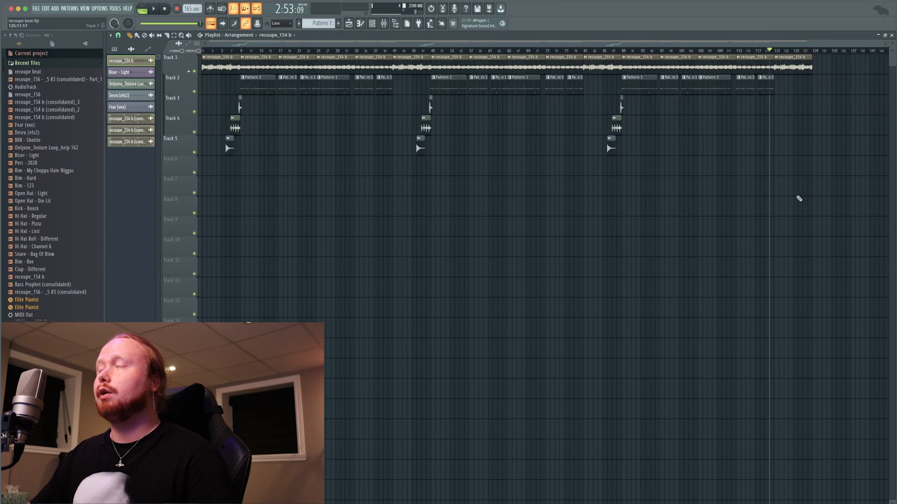
scroll(799, 199, up, 5)
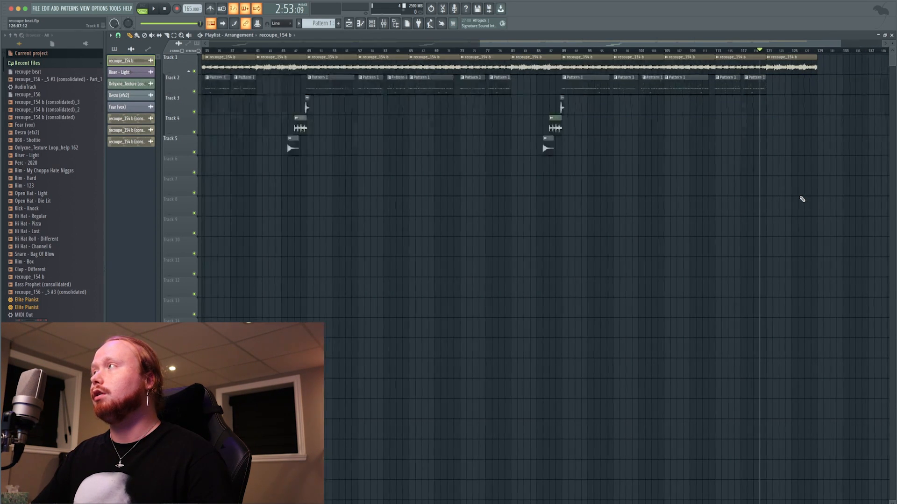